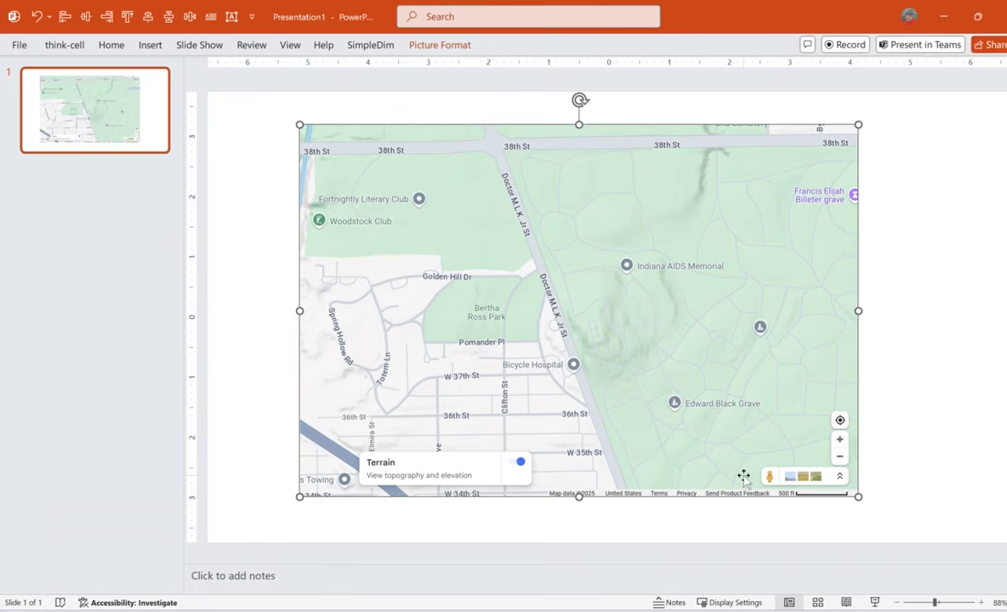
Draw a straight line over the map's 500 ft scale bar, matching its full length.
click(367, 45)
click(713, 274)
click(113, 46)
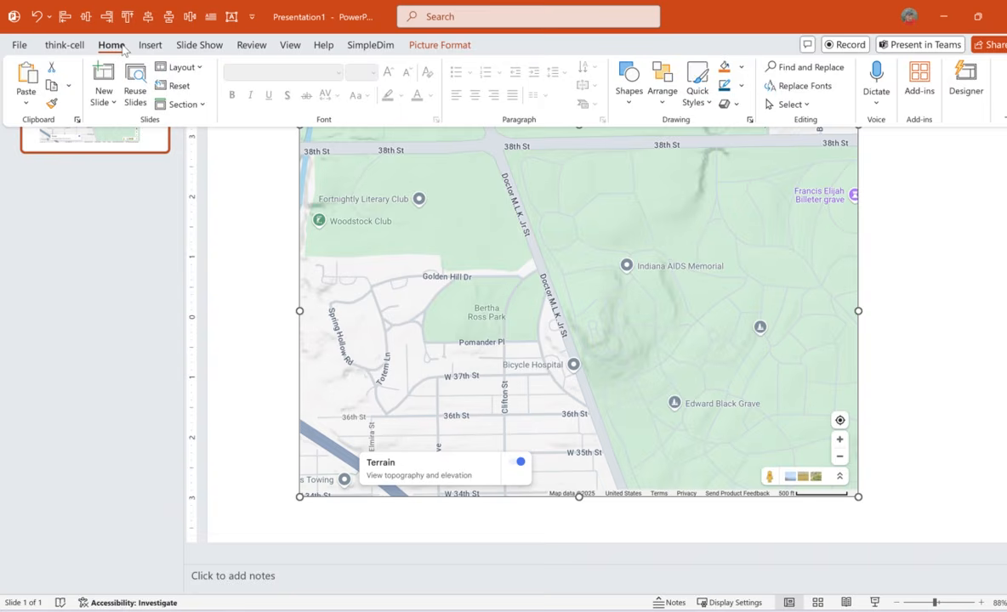
click(141, 46)
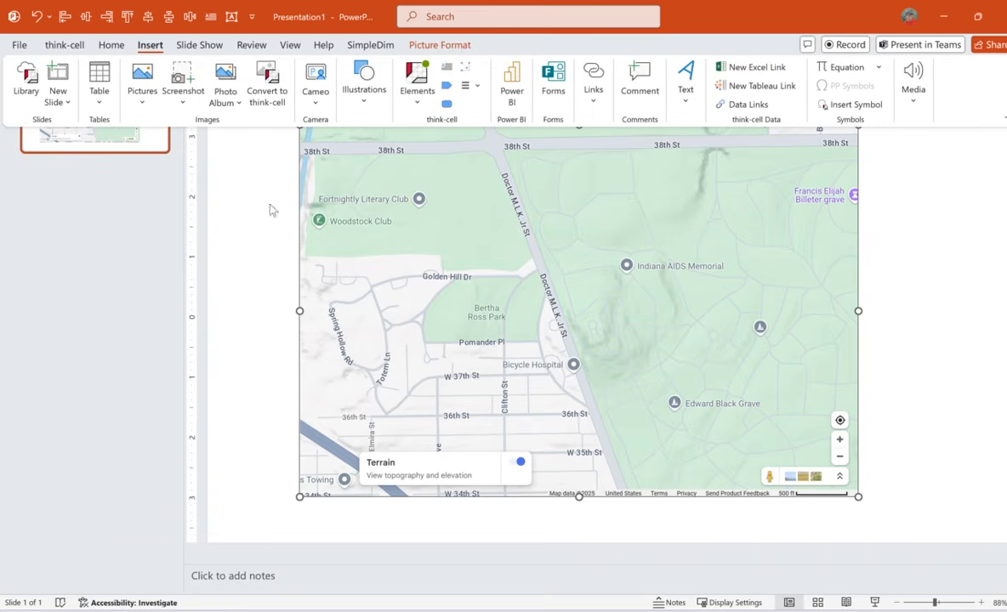
click(364, 96)
click(355, 146)
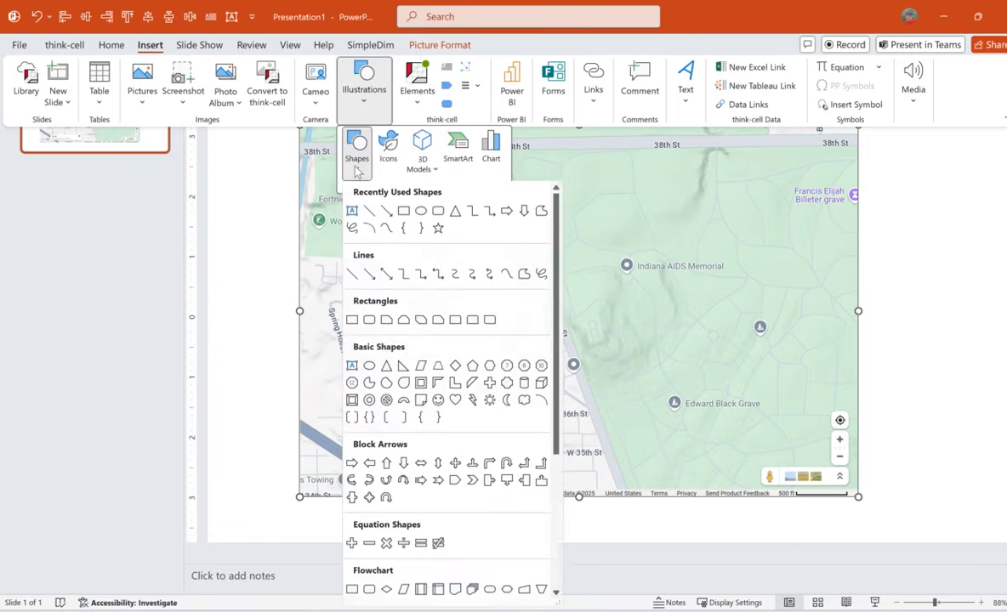
click(369, 212)
mouse_move(235, 322)
mouse_down()
mouse_move(283, 323)
mouse_move(551, 423)
mouse_move(808, 474)
mouse_move(846, 495)
mouse_up()
click(845, 495)
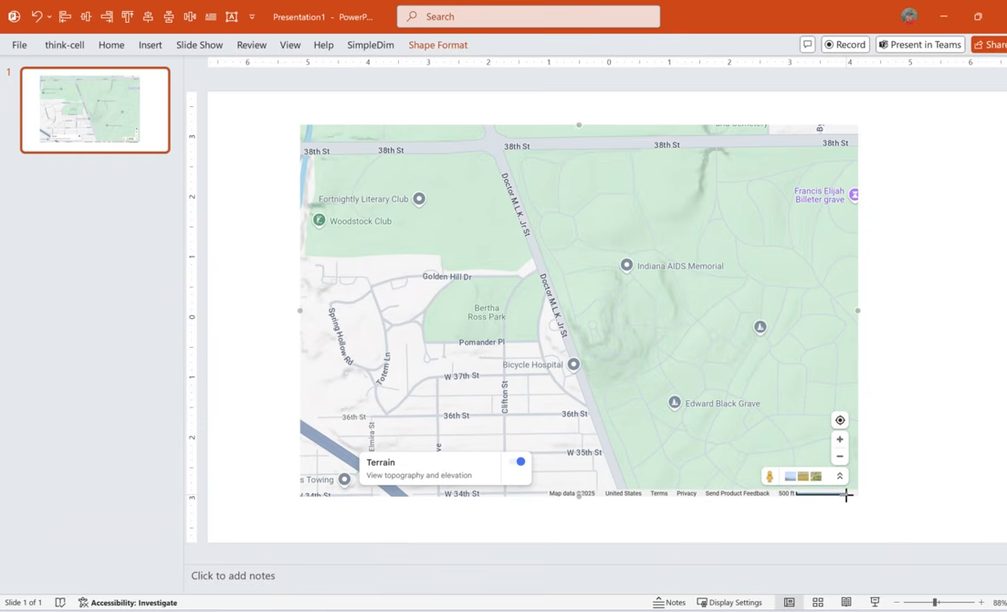
click(871, 490)
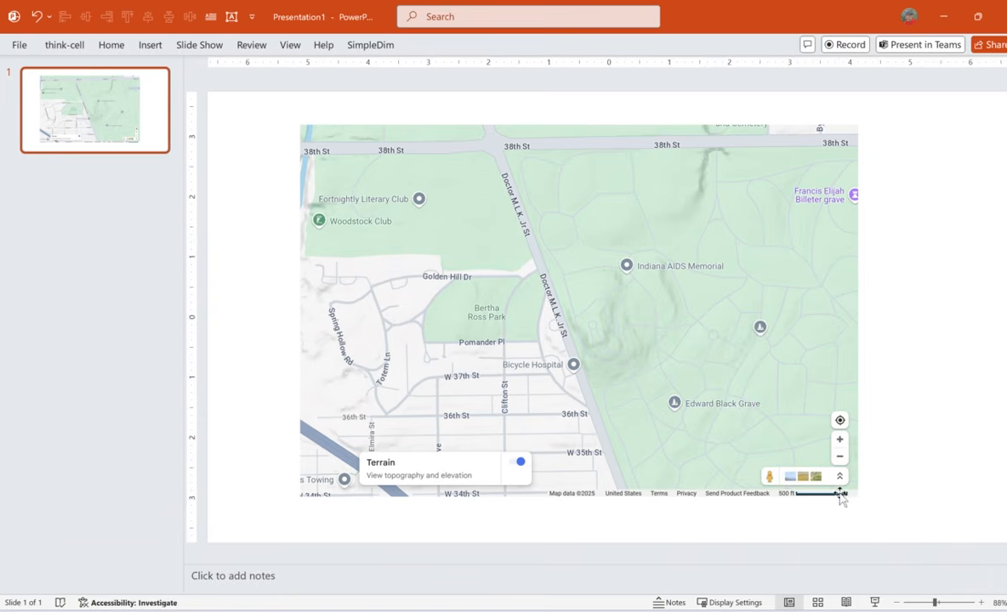
Set the drawing scale from the line over the scale bar, using a value of 500 and ft as the unit.
click(840, 497)
click(364, 45)
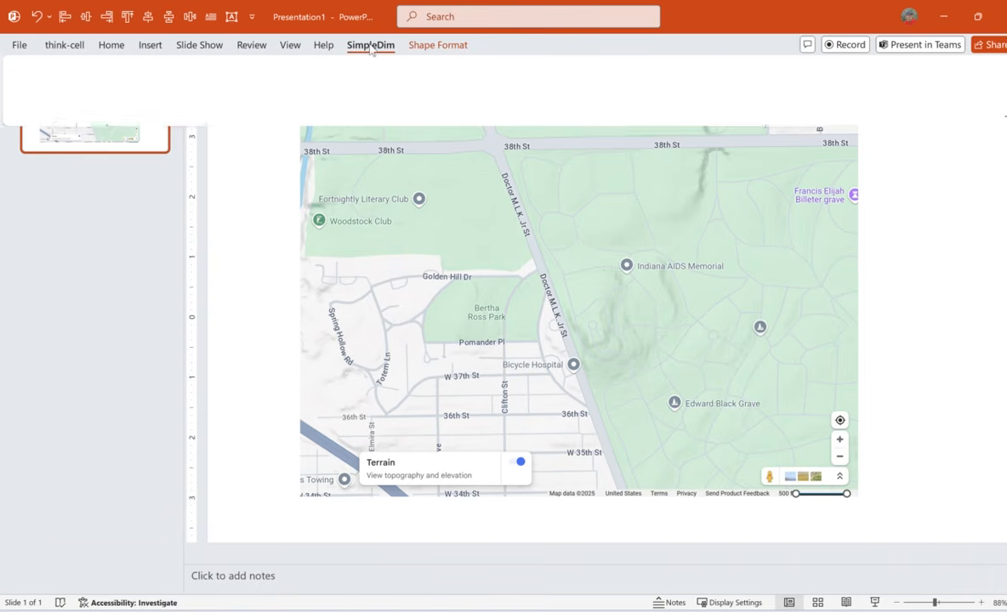
click(65, 83)
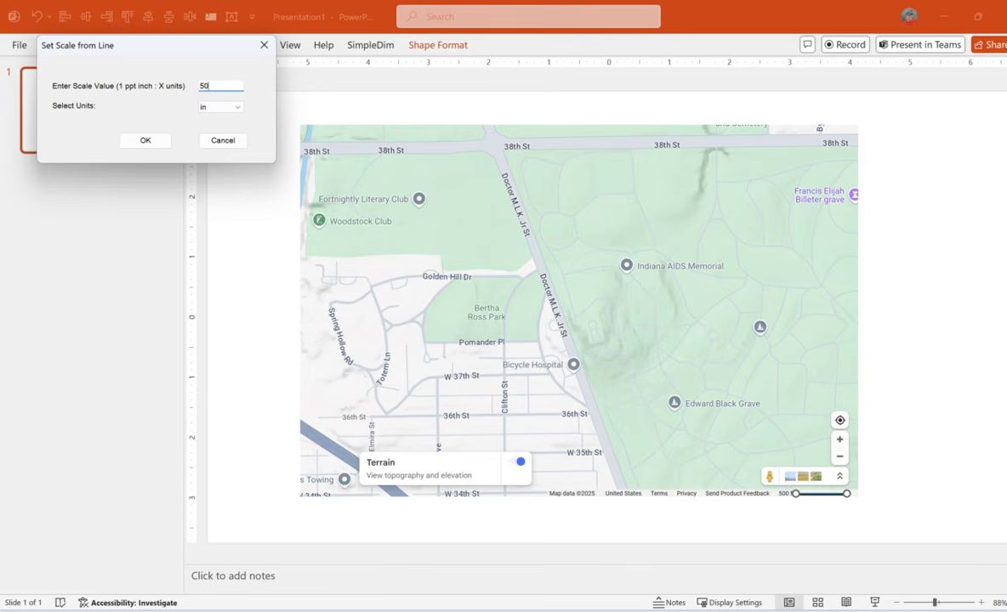
click(221, 107)
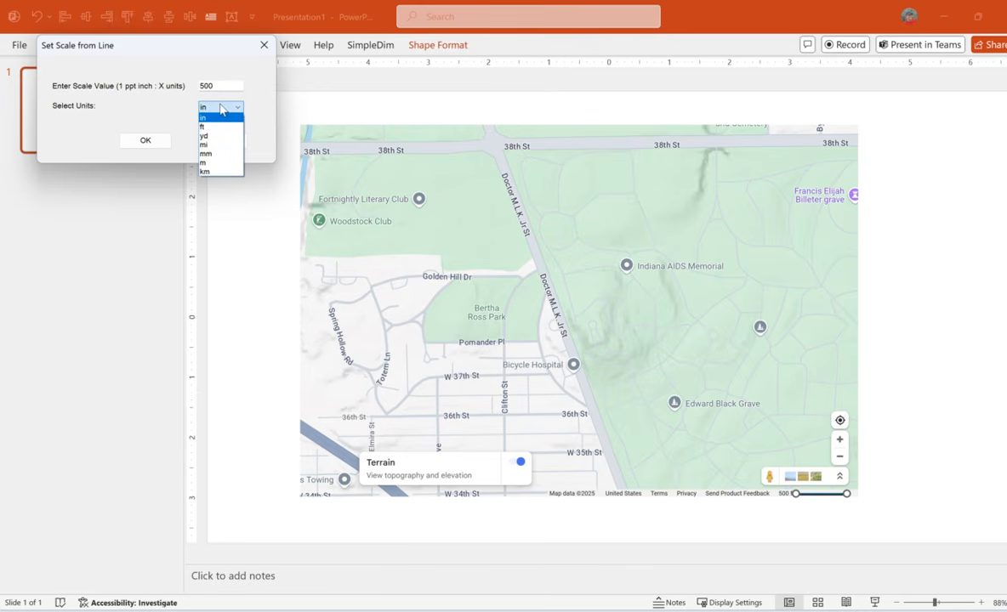
click(211, 126)
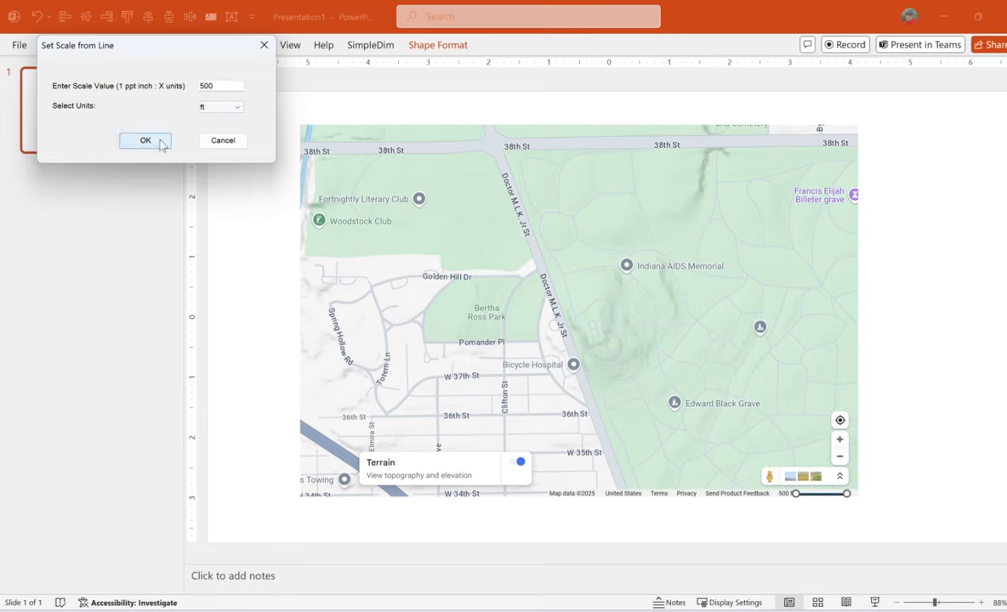
click(146, 140)
click(578, 362)
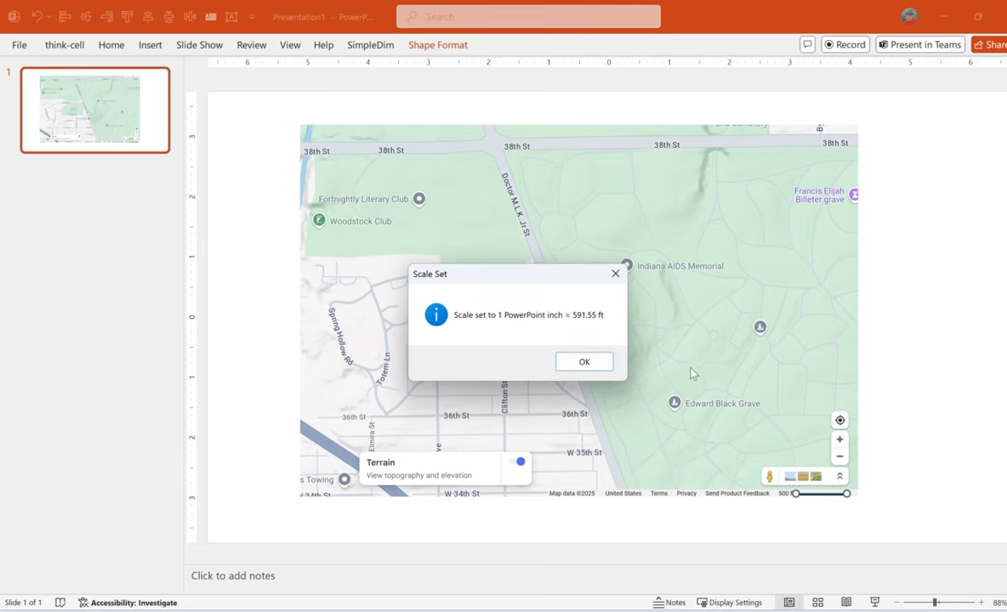
click(595, 360)
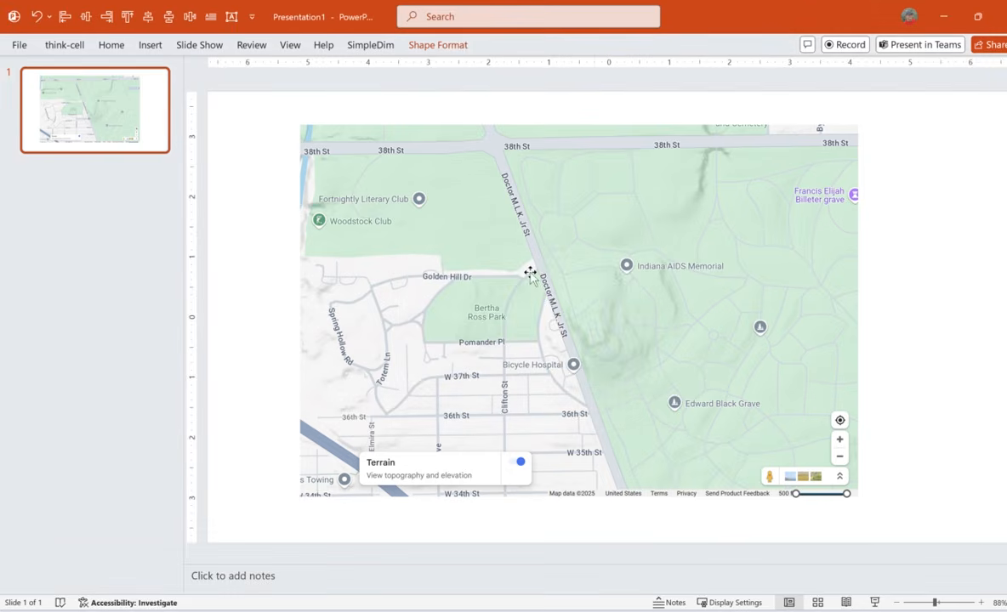
Add a dimension along Pomander Pl and stretch it across the full width of Bertha Ross Park's lower edge.
click(371, 44)
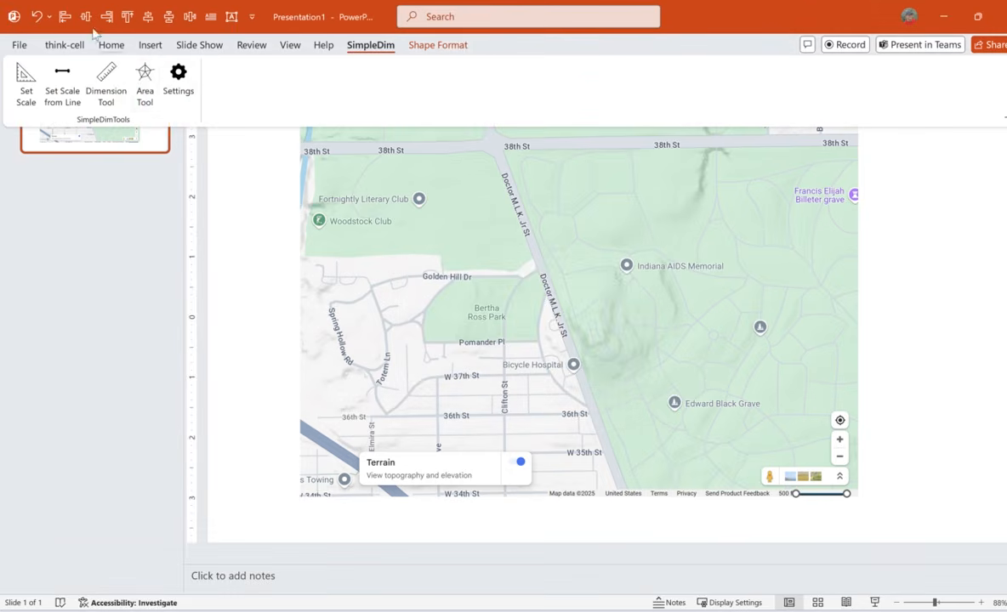
click(100, 77)
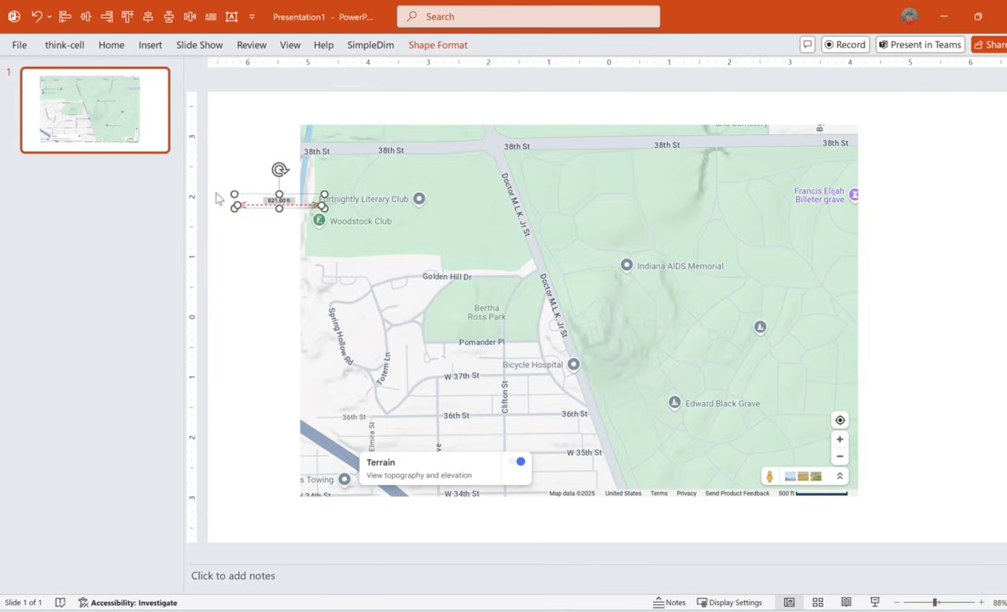
drag(254, 192, 473, 330)
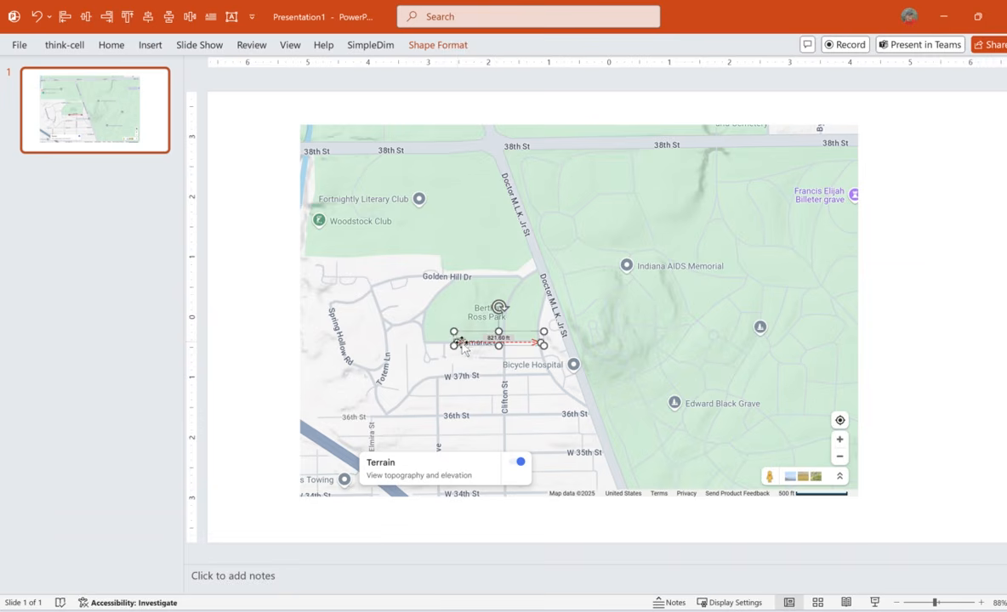
click(420, 341)
drag(426, 343, 425, 342)
click(458, 352)
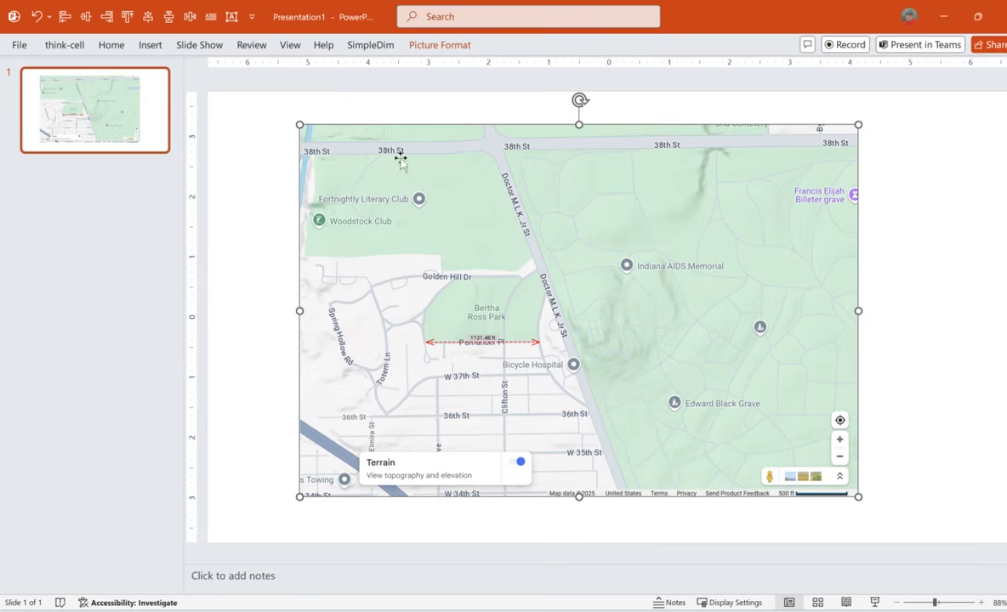
Add a dimension along 38th St and stretch it from the map's western waterway to the Doctor M.L.K. Jr St junction.
click(368, 46)
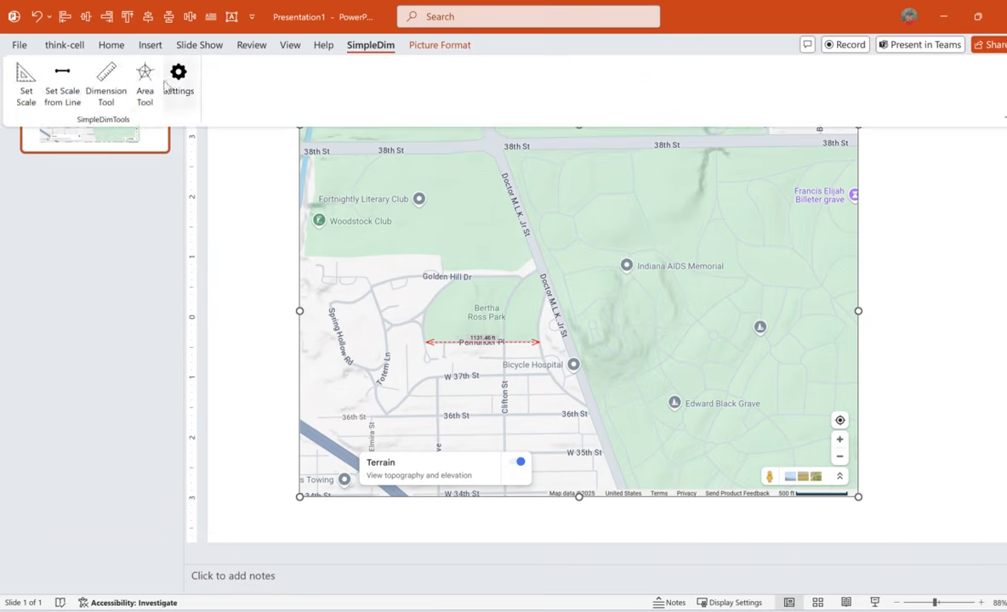
click(105, 78)
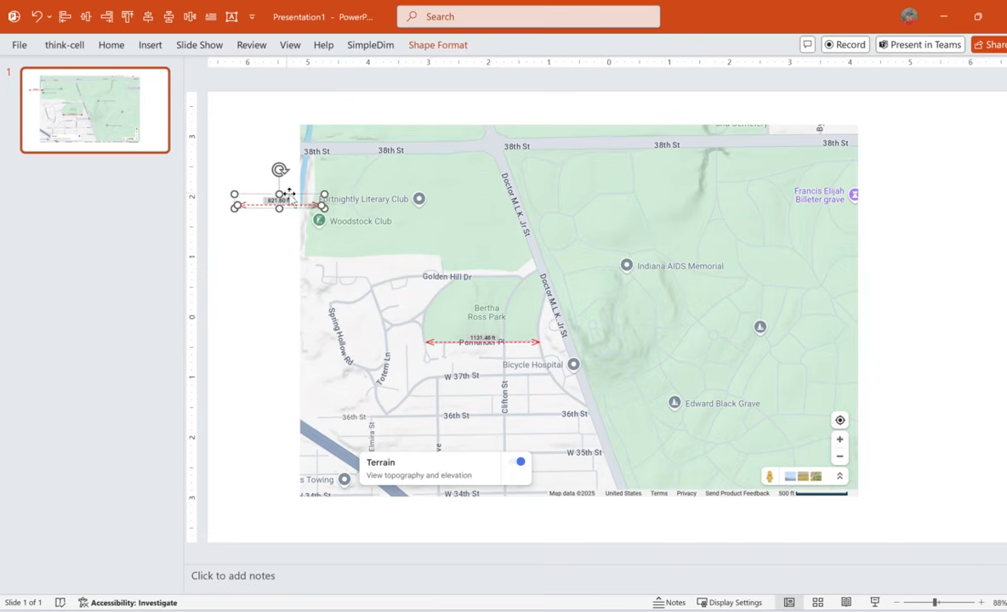
drag(281, 198, 363, 144)
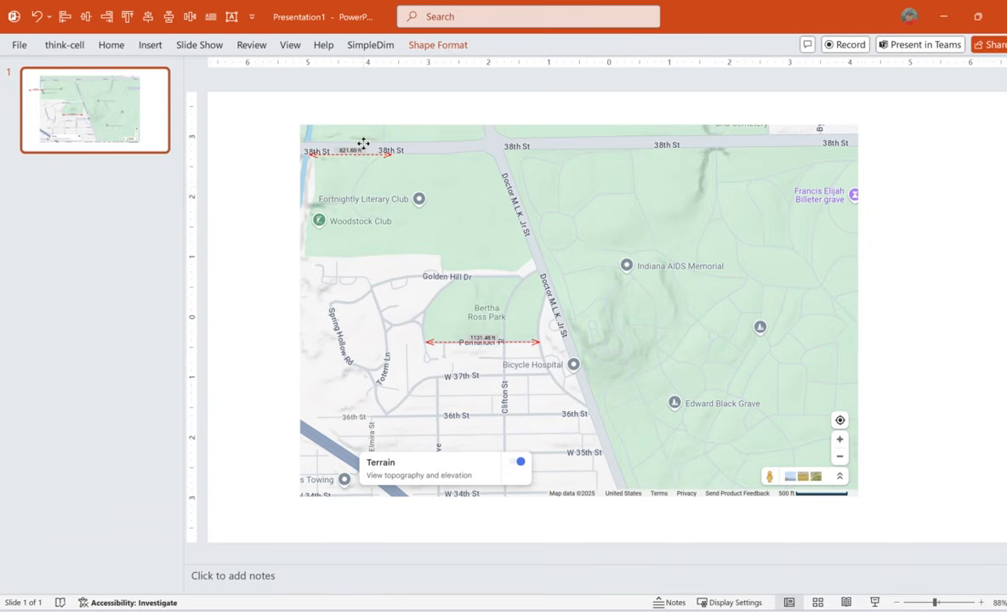
click(387, 155)
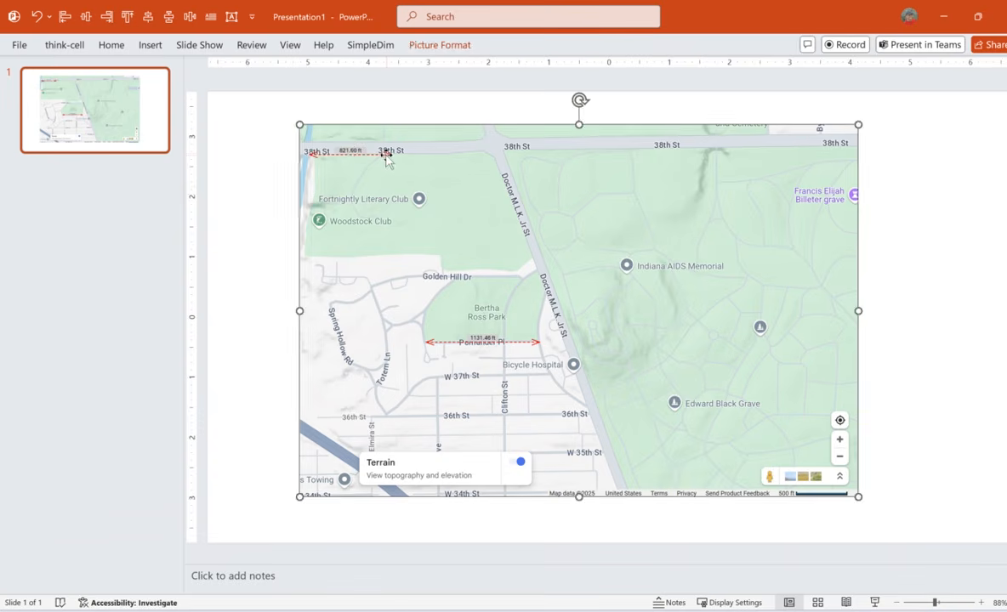
click(386, 155)
drag(390, 155, 490, 152)
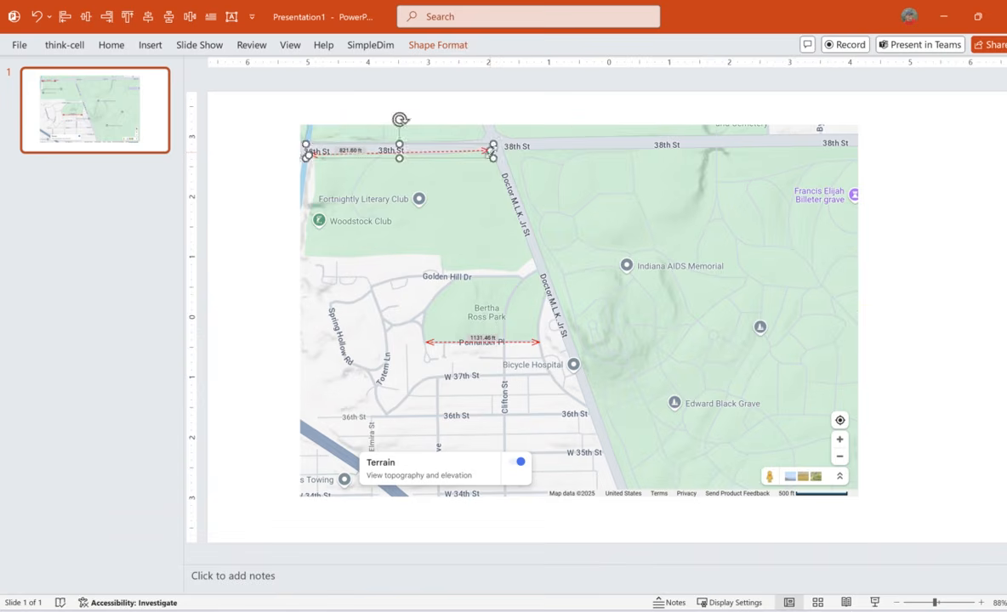
click(245, 168)
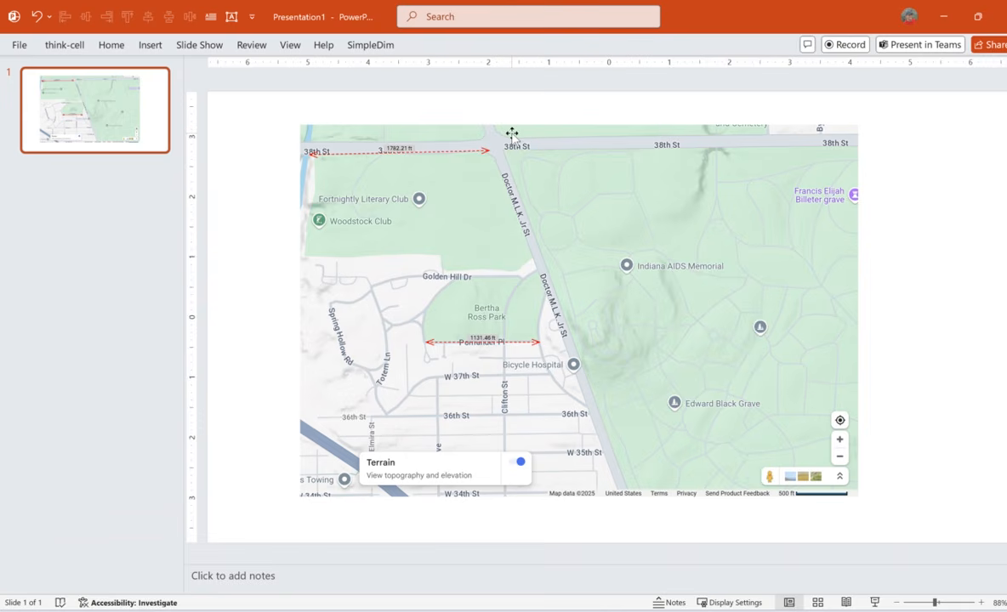
Delete the dimension along Pomander Pl below Bertha Ross Park.
click(409, 149)
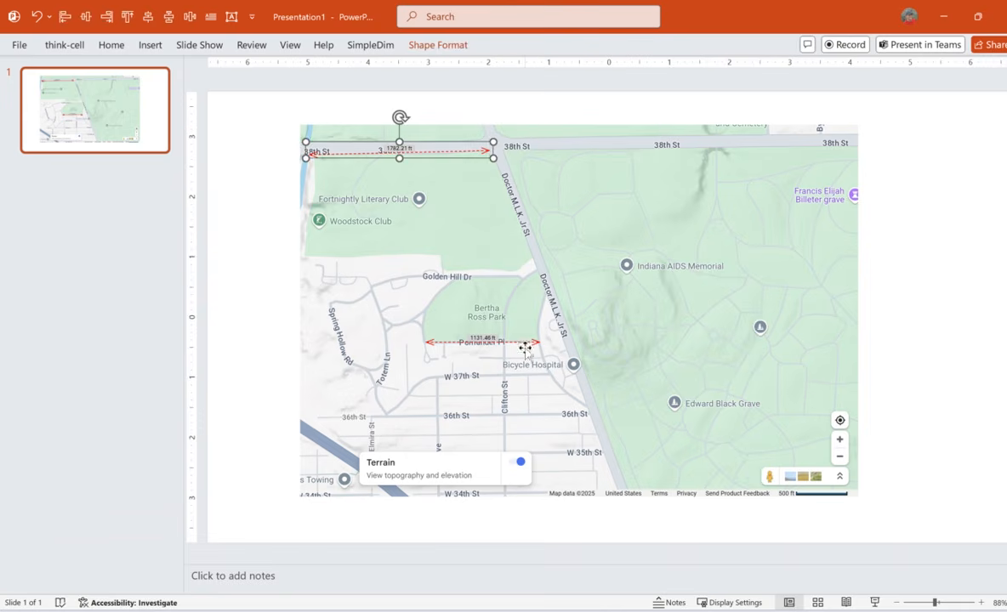
click(520, 341)
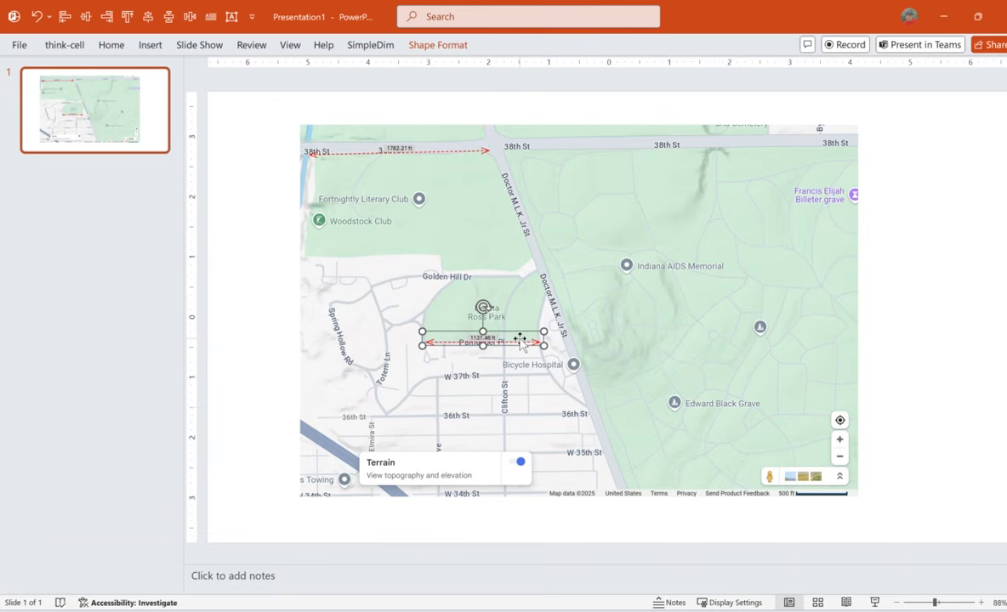
key(Delete)
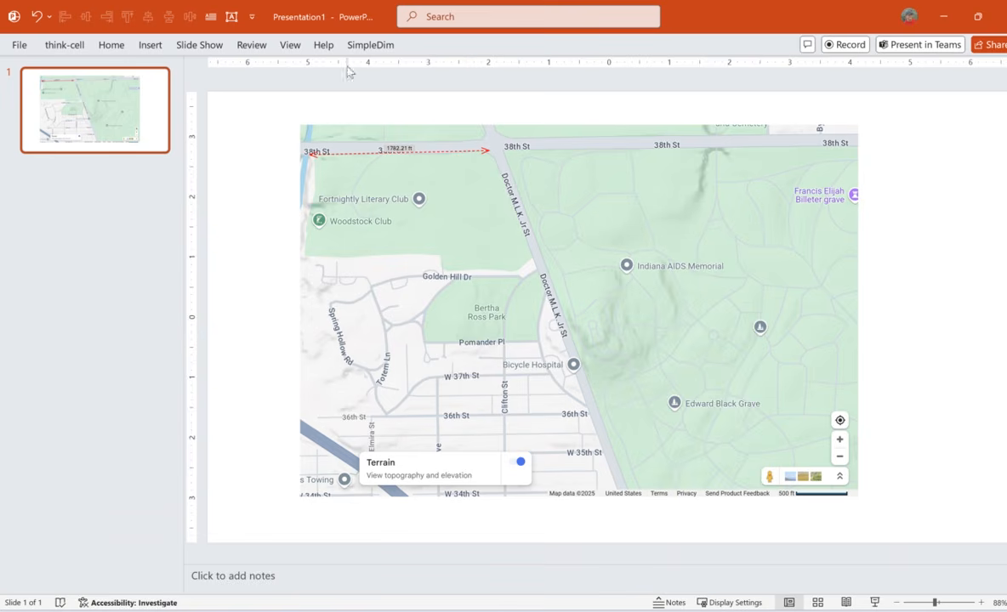
Draw a closed freeform shape tracing the outline of Bertha Ross Park between Golden Hill Dr and Pomander Pl.
click(119, 46)
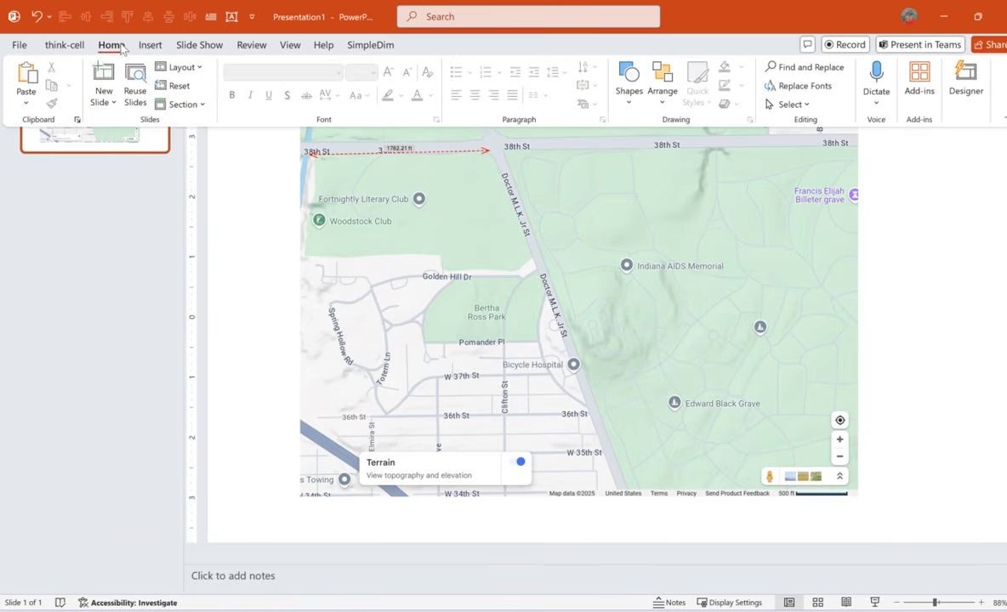
click(150, 45)
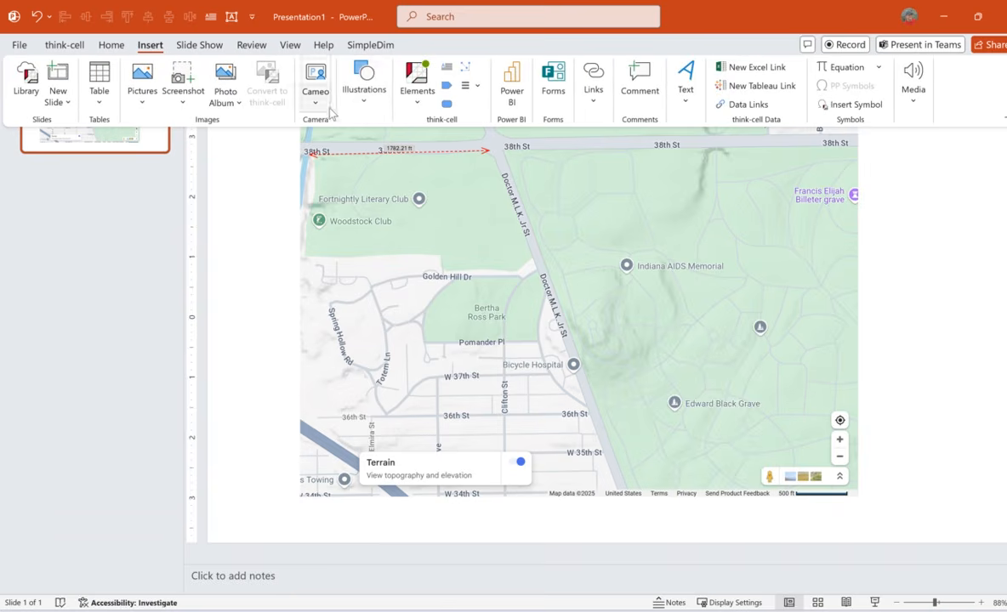
click(359, 92)
click(357, 149)
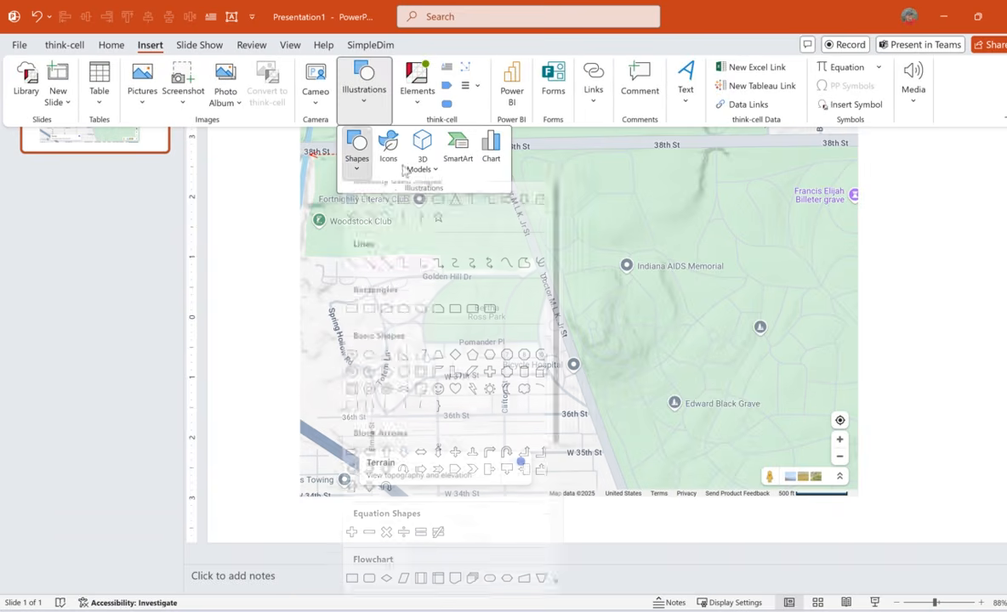
click(519, 273)
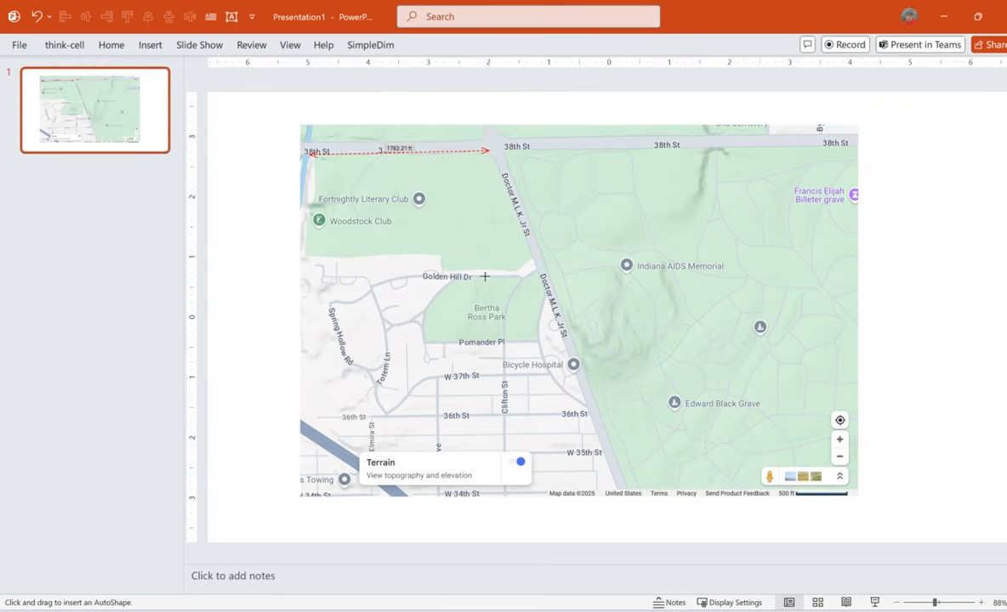
mouse_move(472, 276)
mouse_down()
mouse_move(534, 272)
mouse_move(543, 316)
mouse_up()
click(538, 339)
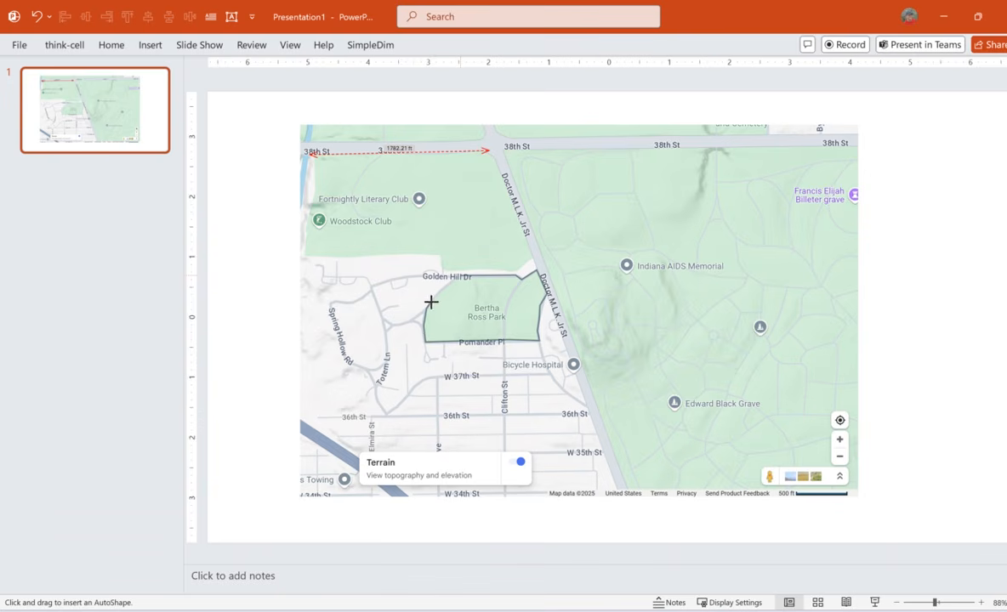
click(459, 276)
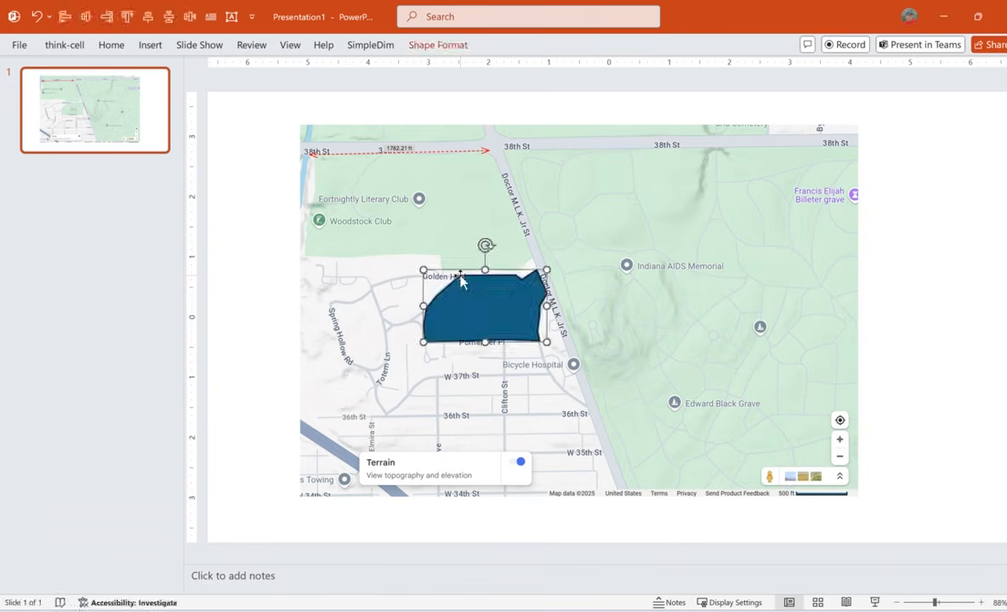
Label the freeform park shape with its area using the Area Tool, and inspect the label up close.
click(382, 46)
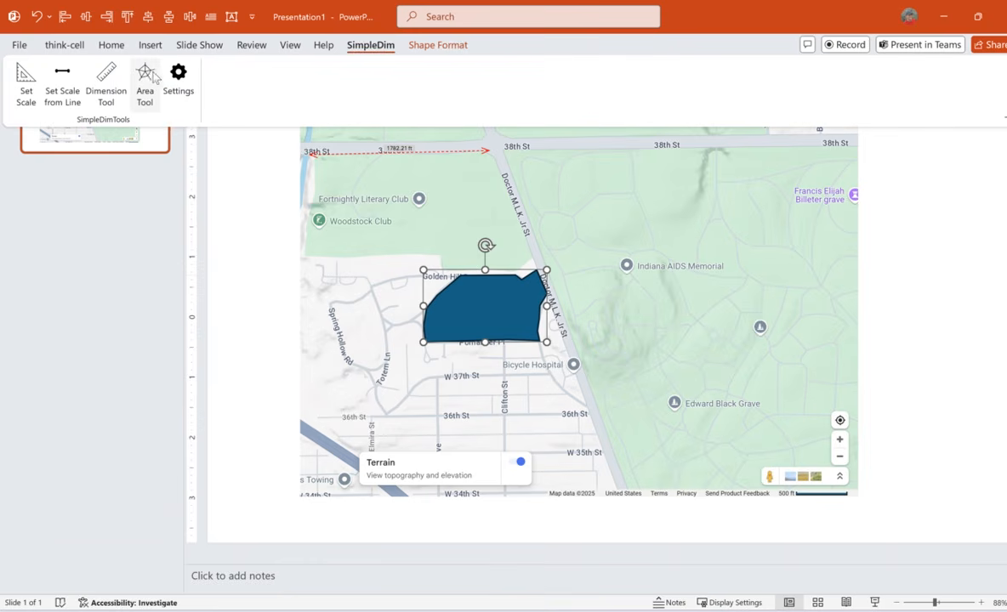
click(145, 77)
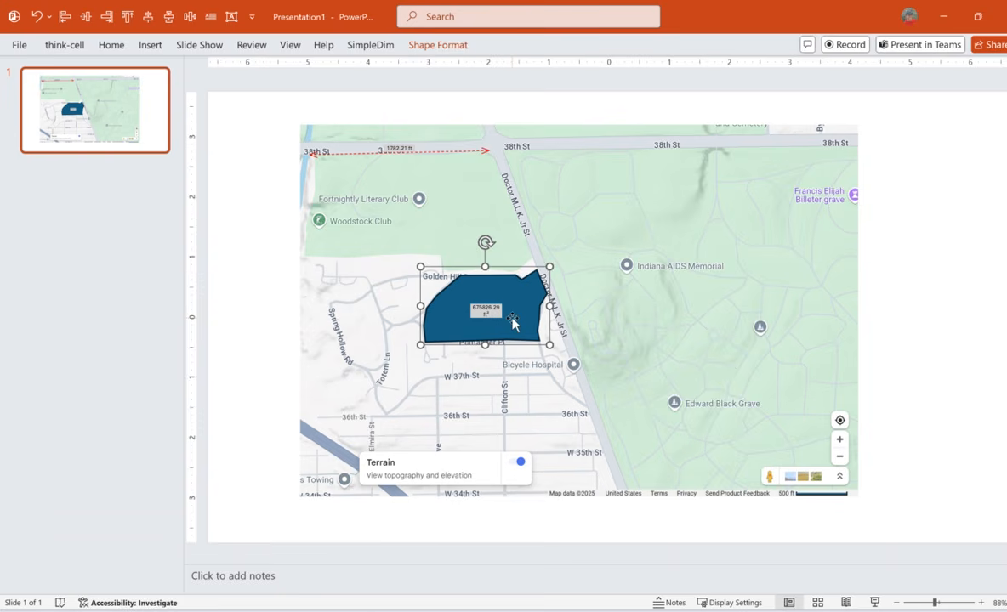
ctrl+scroll(509, 323, up, 4)
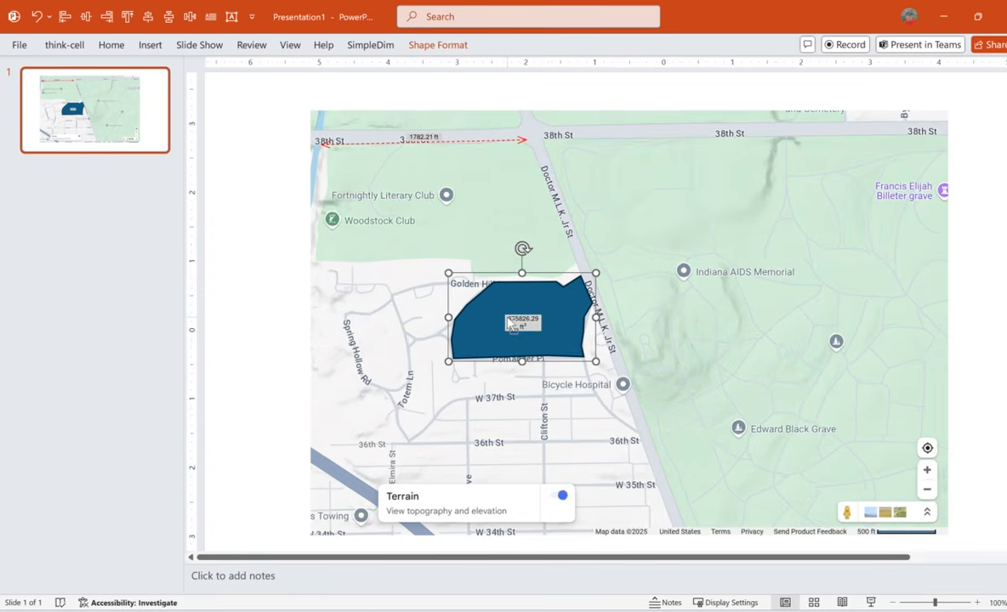
drag(705, 562, 805, 562)
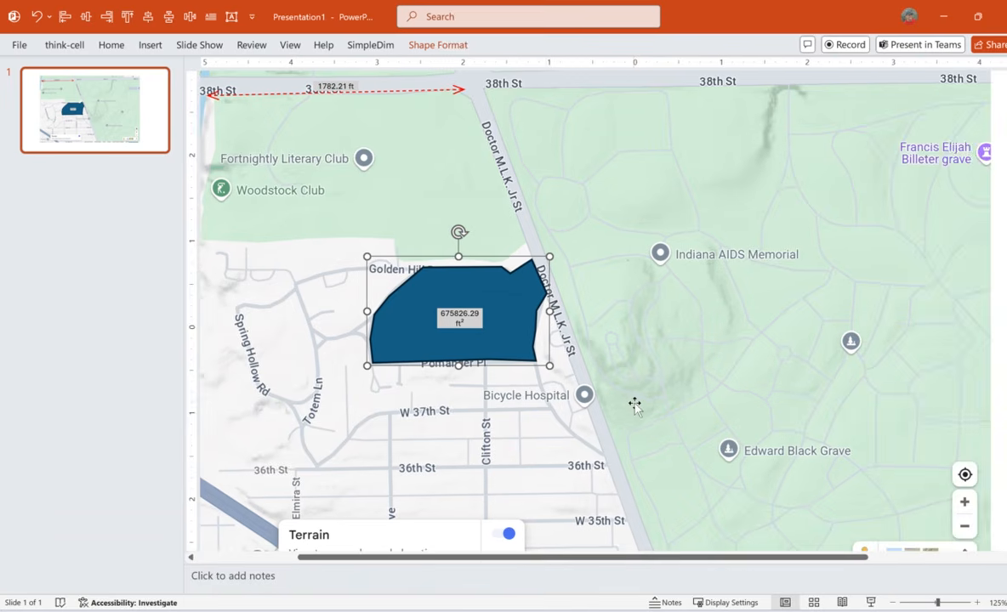
ctrl+scroll(680, 378, down, 2)
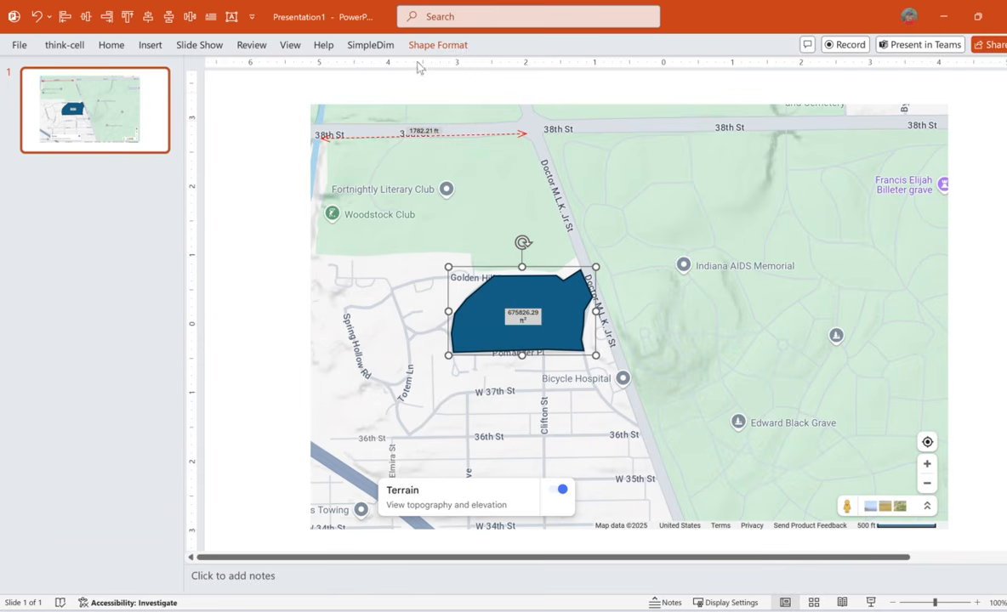
Change the SimpleDim linear units to Miles in the add-in's settings and update all dimensions on the slide.
click(365, 47)
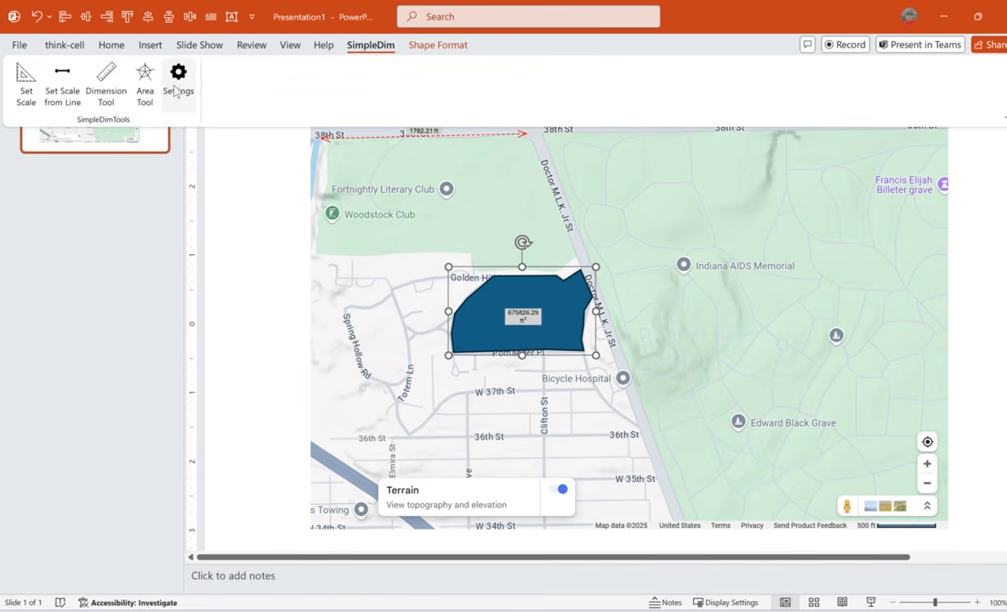
click(175, 85)
click(932, 137)
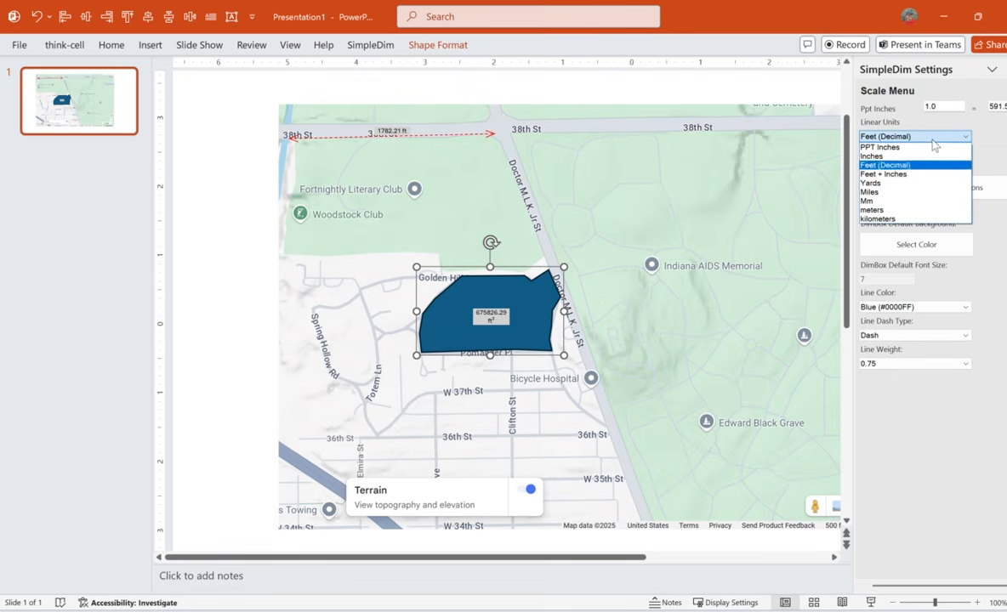
click(899, 193)
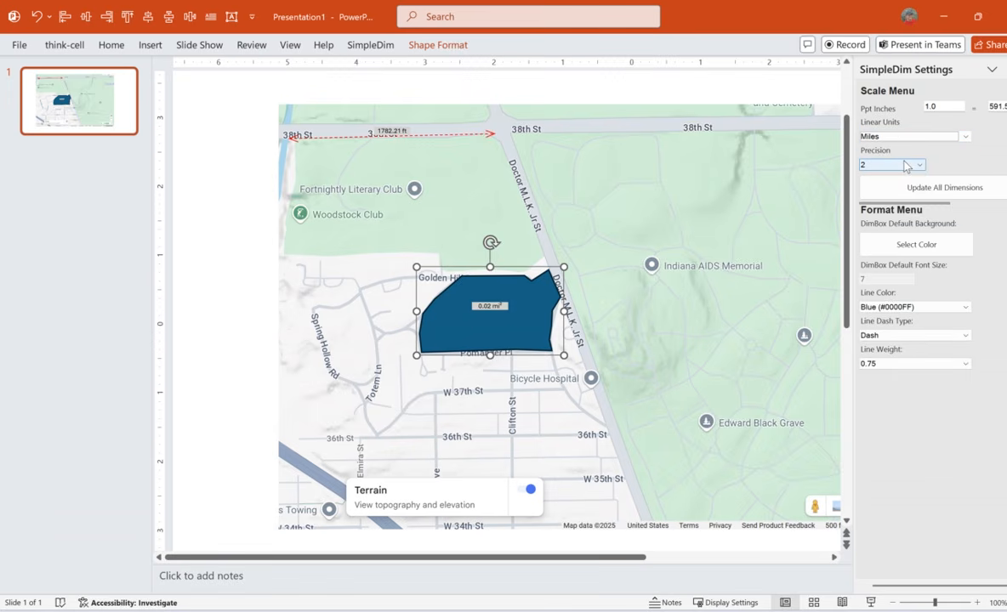
click(931, 187)
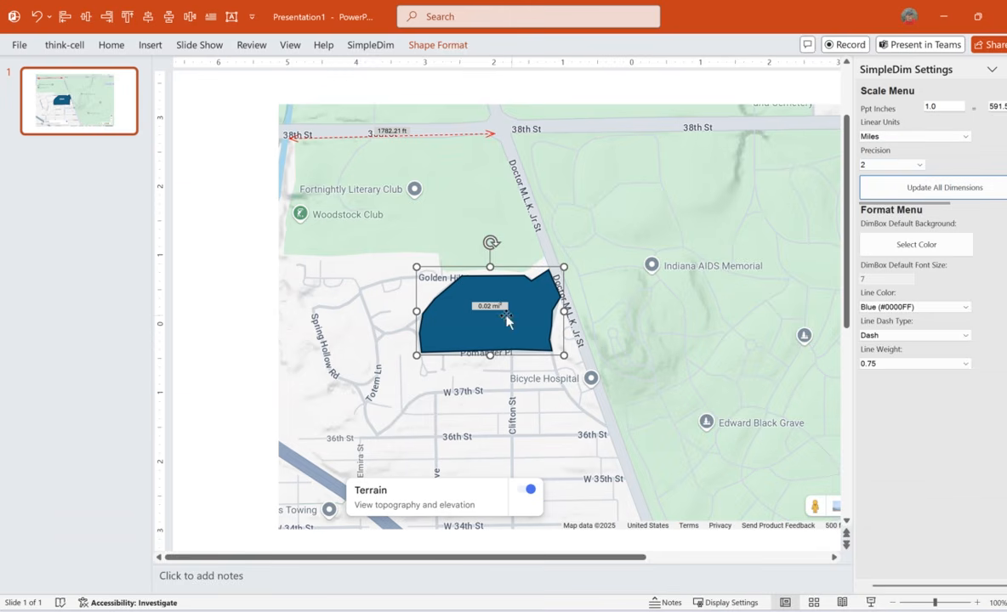
Shorten the 38th St dimension slightly at its eastern end to refresh its label in the new units, and close the SimpleDim settings.
click(434, 137)
drag(497, 133, 487, 134)
click(276, 186)
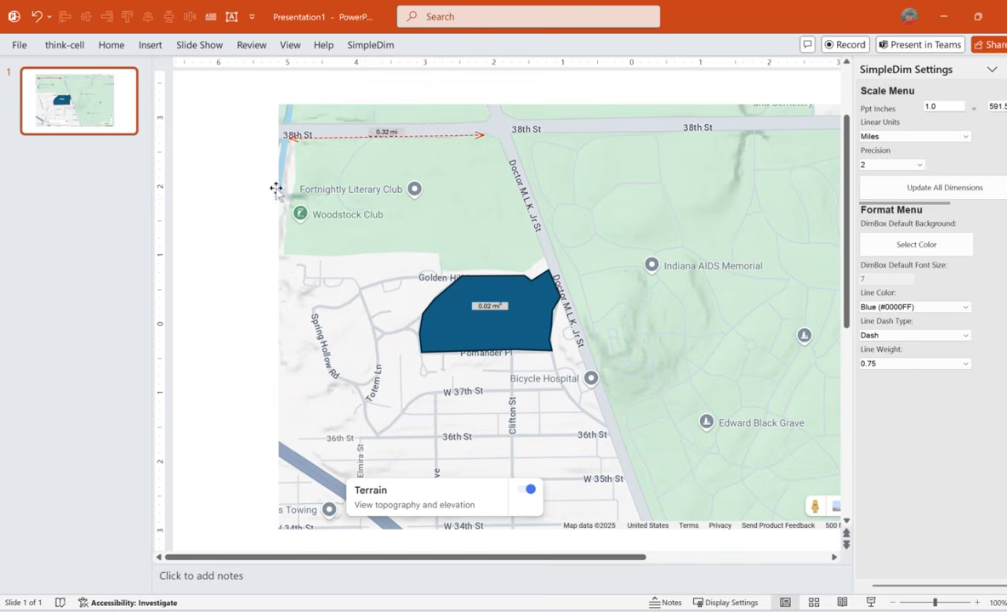
click(421, 135)
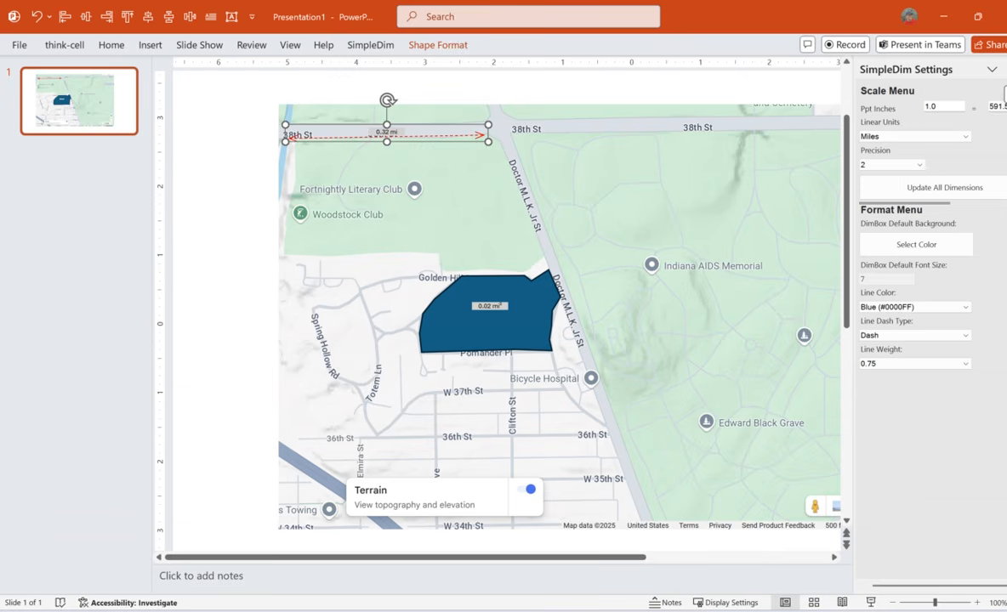
click(1006, 69)
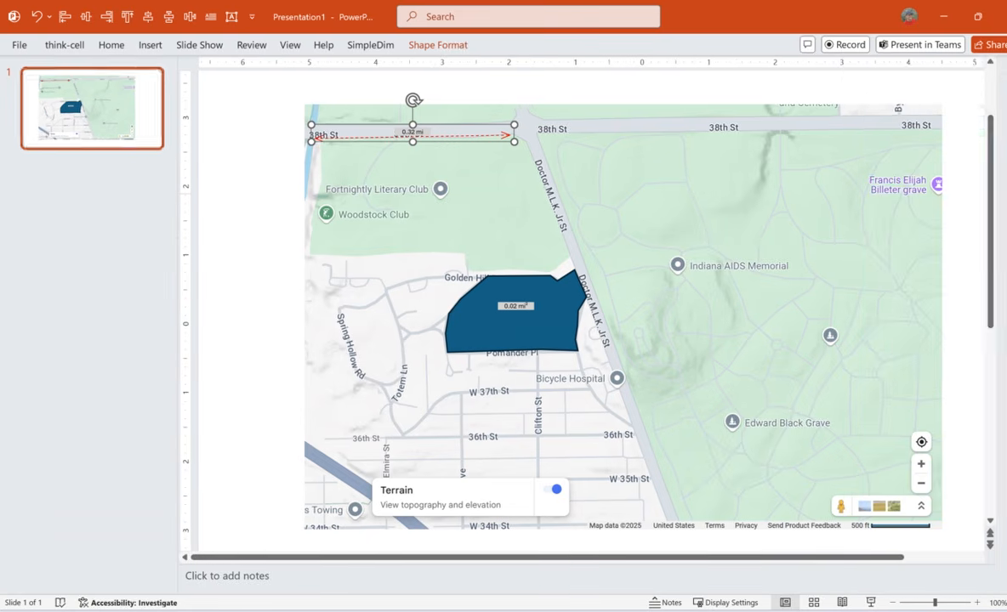